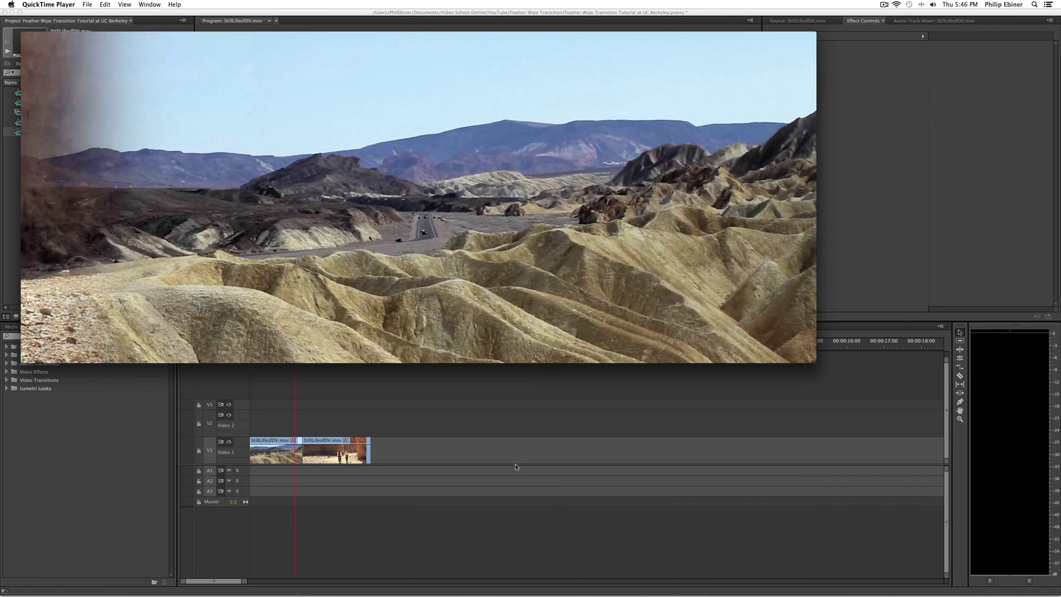
# Step: Leave the featherwipe.mp4 example playback and return to the Premiere Pro project
pyautogui.click(514, 443)
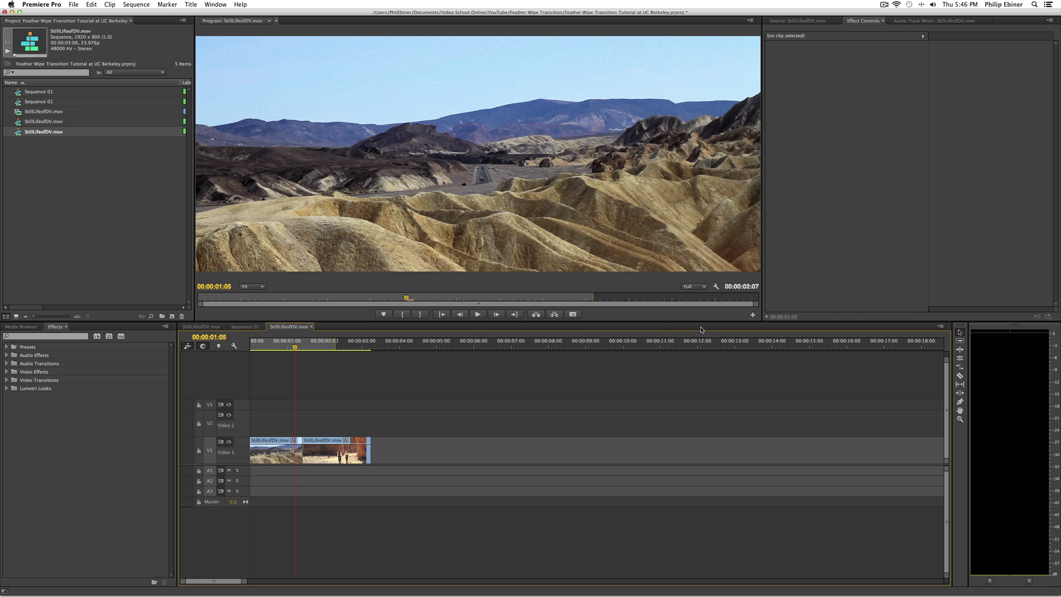
# Step: Zoom the timeline to fit and drop the Wipe transition onto the cut between the desert clips
pyautogui.click(290, 452)
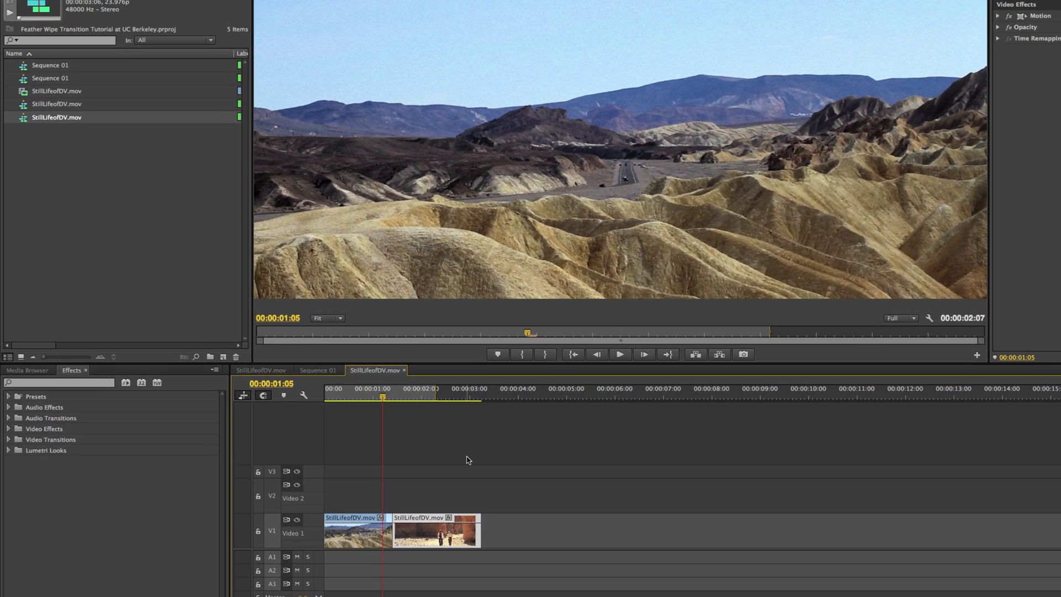
pyautogui.press('=')
pyautogui.press('=')
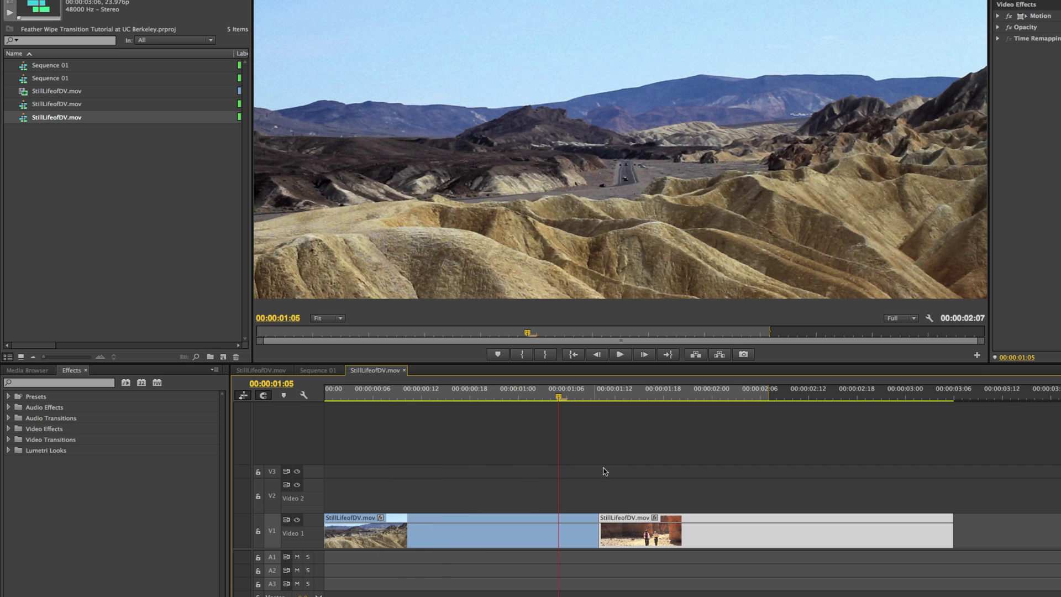
pyautogui.click(622, 486)
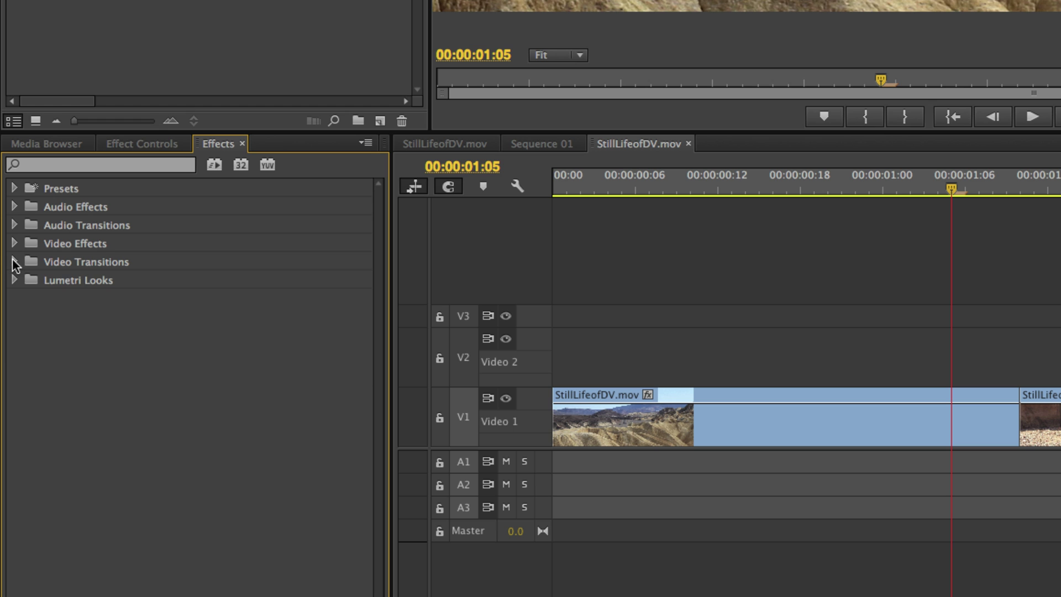
pyautogui.click(10, 439)
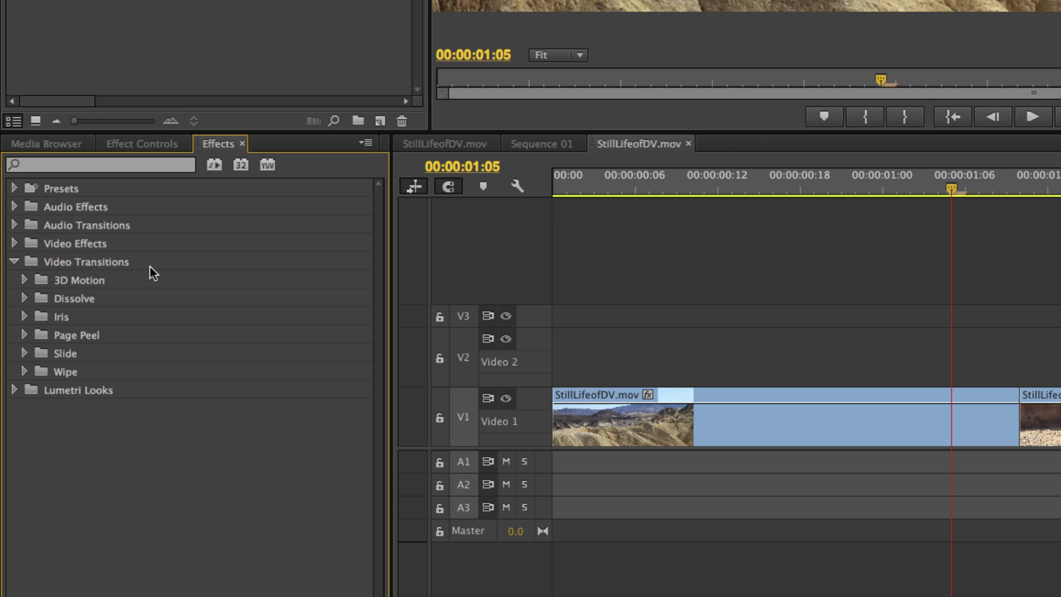
pyautogui.click(25, 371)
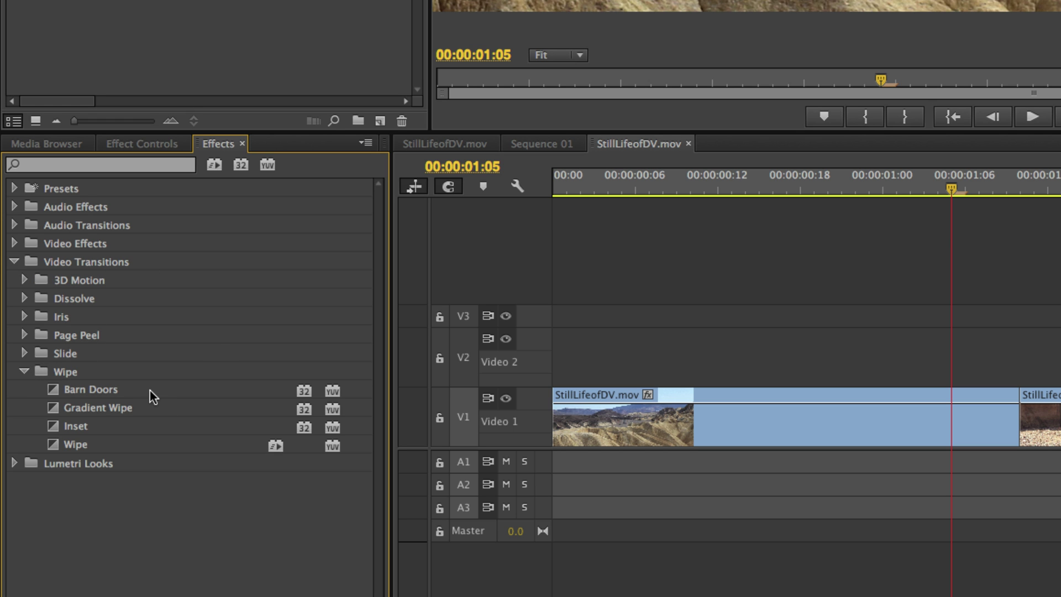
pyautogui.moveTo(76, 446); pyautogui.dragTo(986, 425)
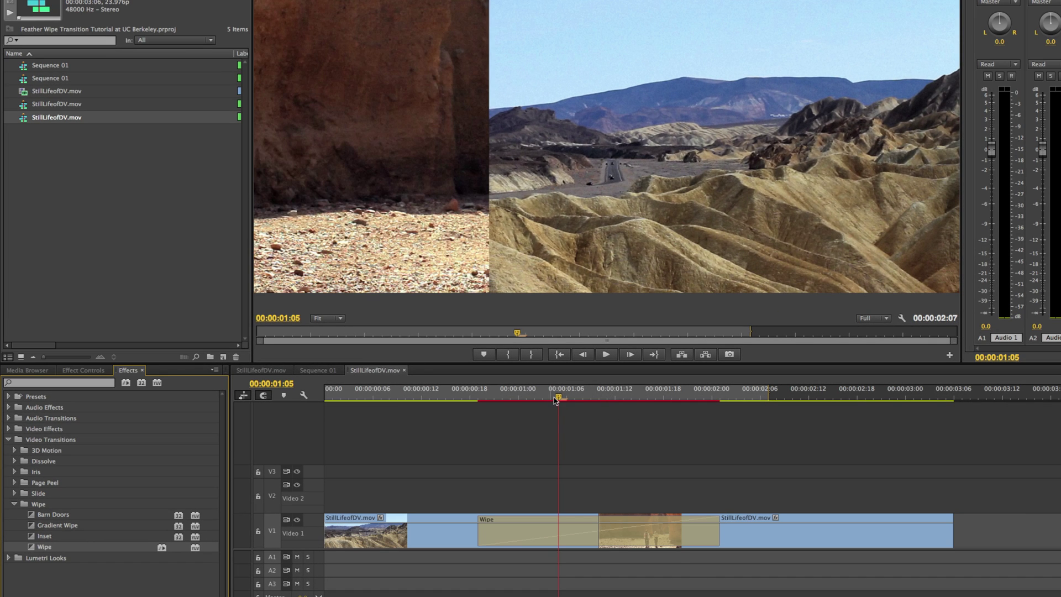
pyautogui.moveTo(555, 400); pyautogui.dragTo(575, 410)
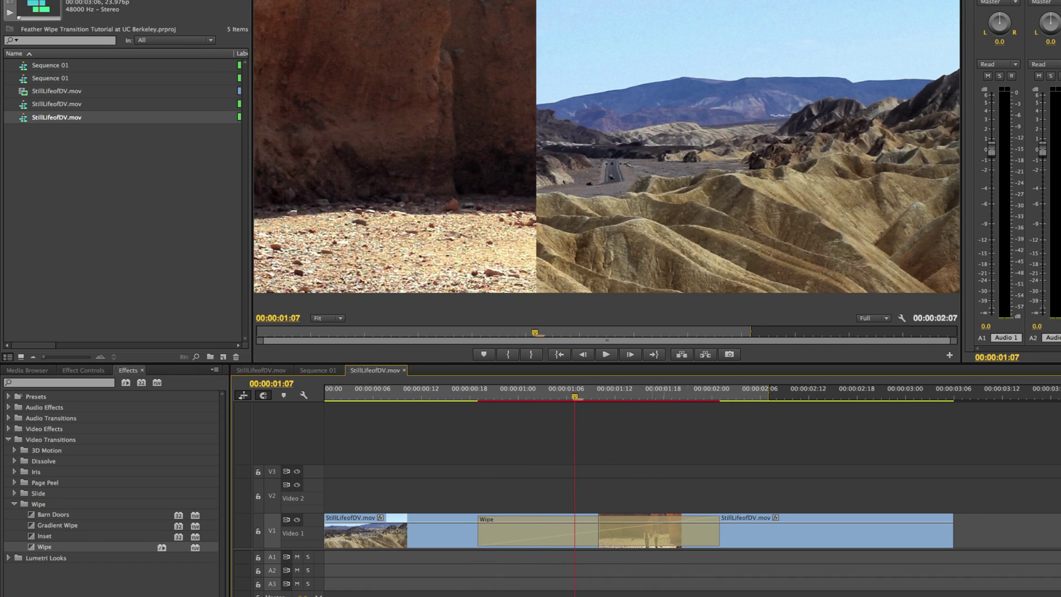
# Step: Shorten the Wipe transition to 8 frames and preview it at 00:00:01:09
pyautogui.moveTo(715, 529); pyautogui.dragTo(631, 529)
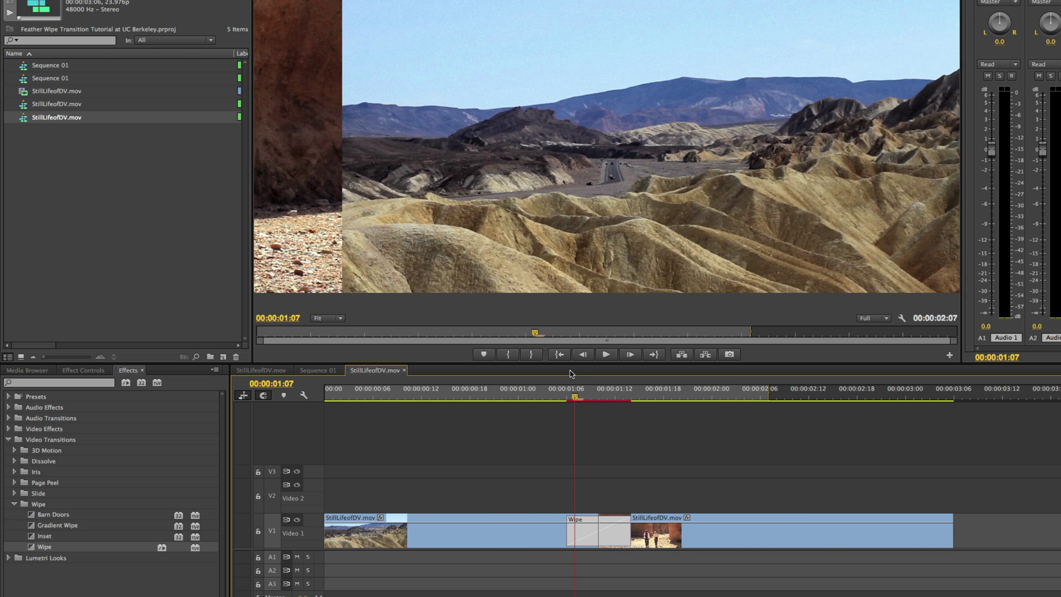
pyautogui.click(596, 394)
pyautogui.moveTo(596, 395)
pyautogui.mouseDown()
pyautogui.moveTo(618, 398)
pyautogui.moveTo(601, 401)
pyautogui.mouseUp()
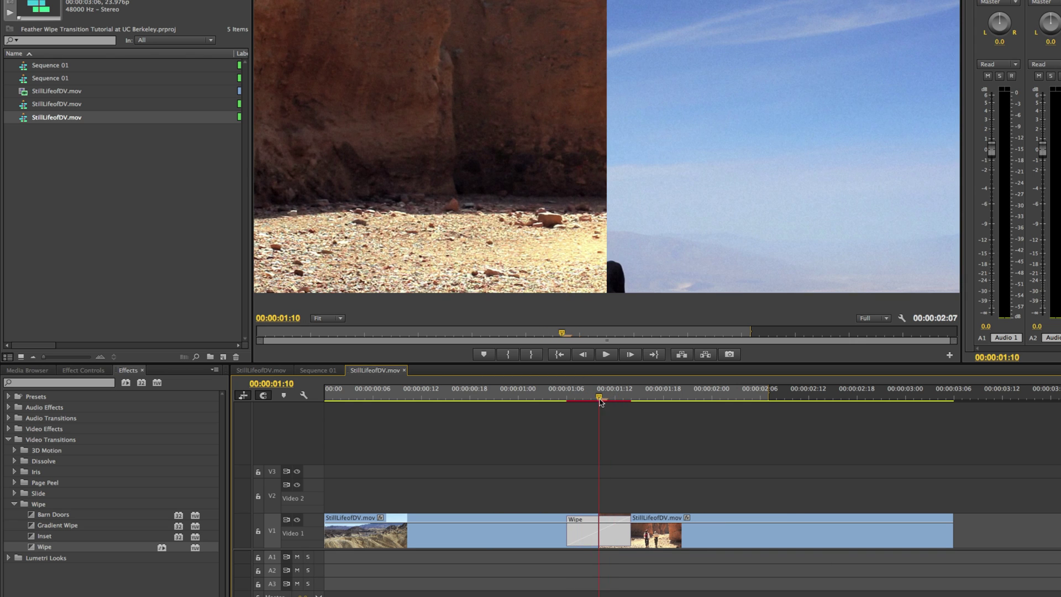
pyautogui.click(618, 535)
# Step: Make the Wipe come from the top with End at Cut alignment, then save the project
pyautogui.click(83, 370)
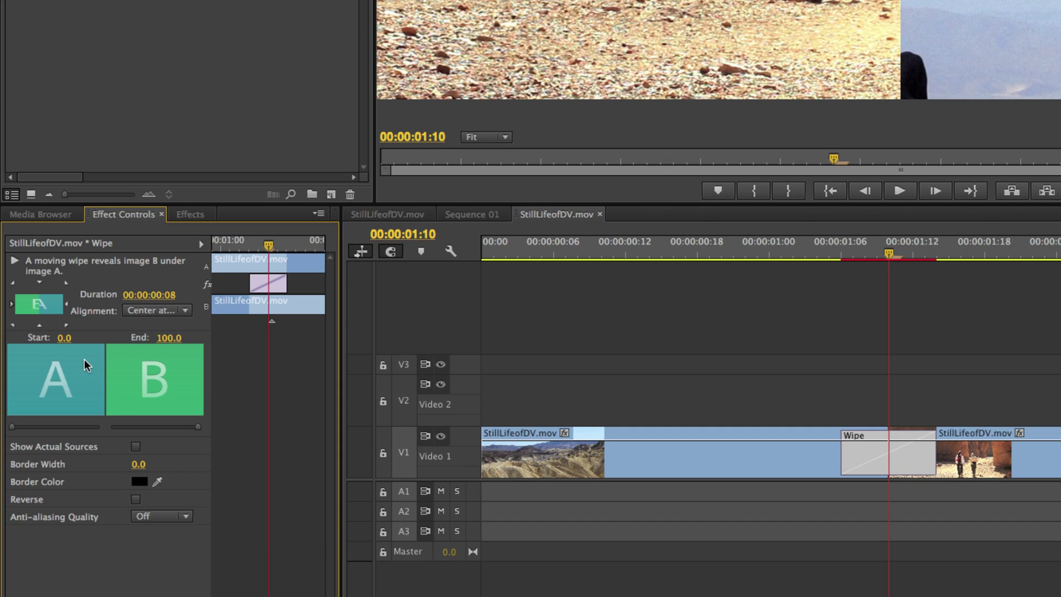
pyautogui.click(41, 283)
pyautogui.moveTo(891, 256)
pyautogui.mouseDown()
pyautogui.moveTo(920, 256)
pyautogui.moveTo(881, 260)
pyautogui.mouseUp()
pyautogui.moveTo(920, 454); pyautogui.dragTo(872, 452)
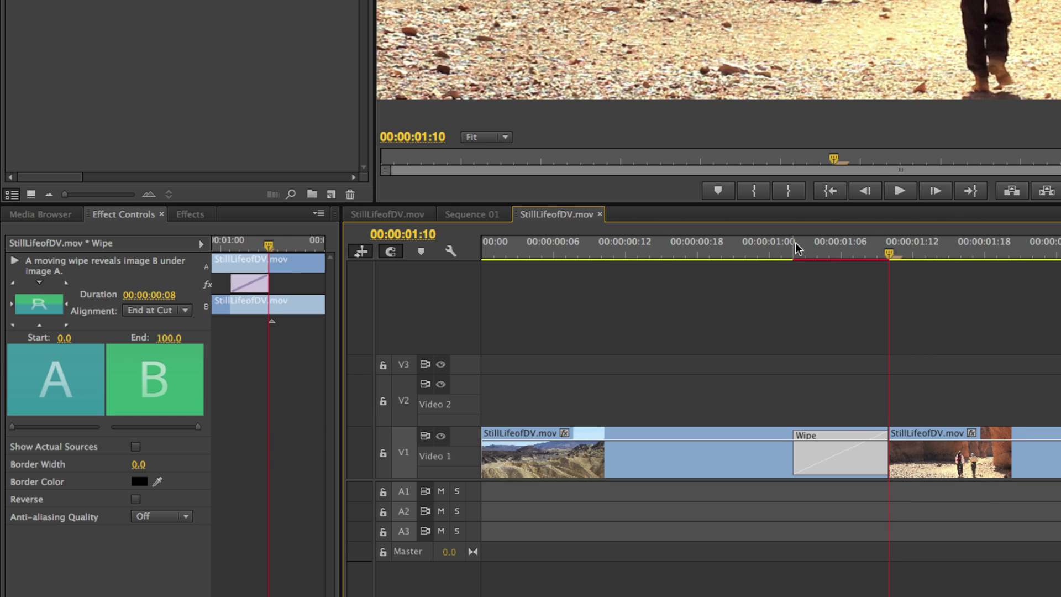
pyautogui.moveTo(796, 249); pyautogui.dragTo(865, 251)
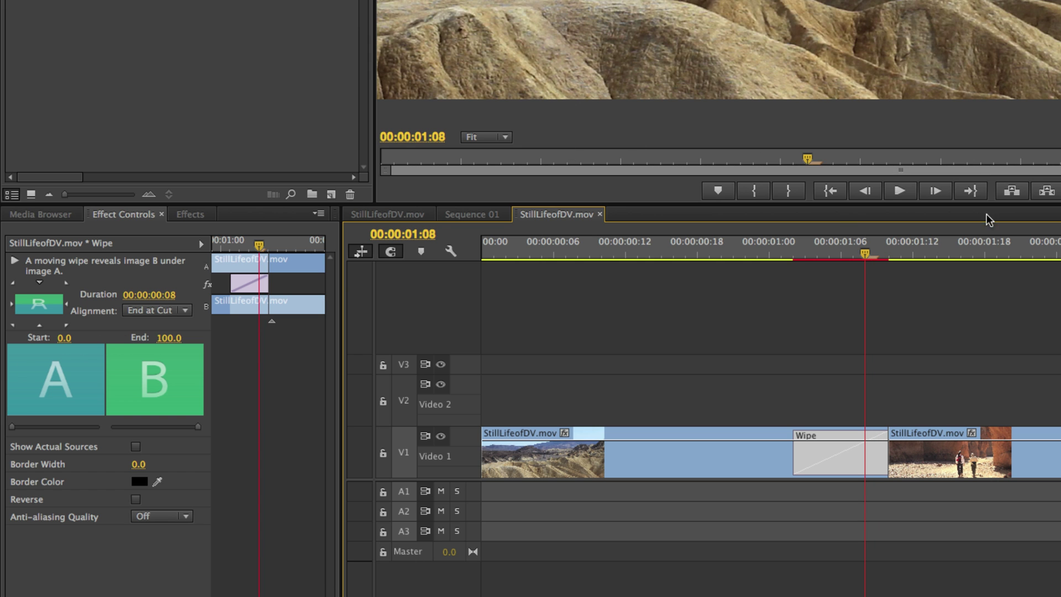
pyautogui.hotkey('ctrl', 's')
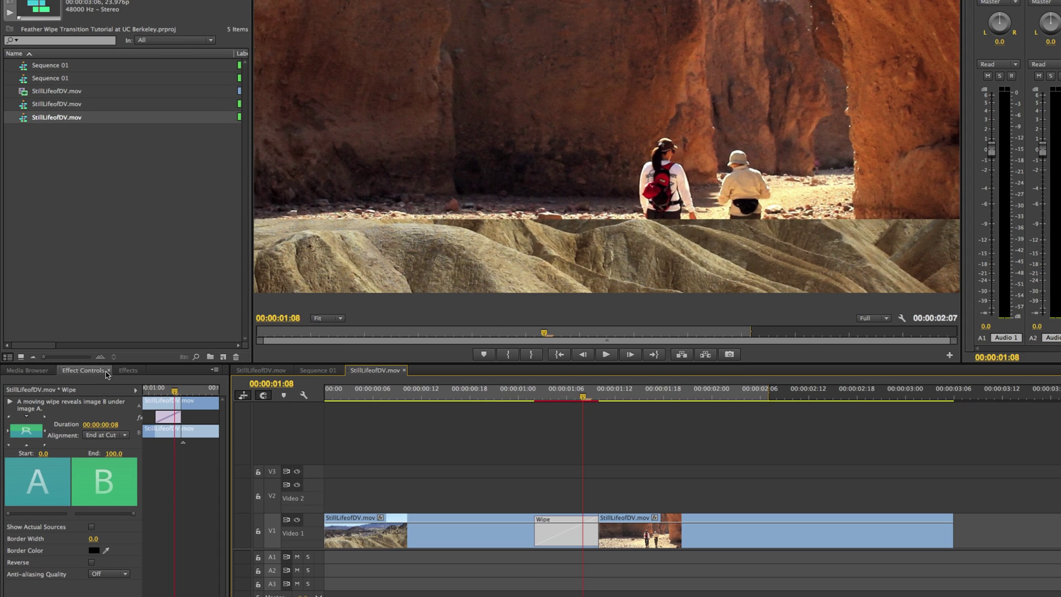
# Step: Delete the Wipe transition and find Linear Wipe under Video Effects > Transition
pyautogui.press('Delete')
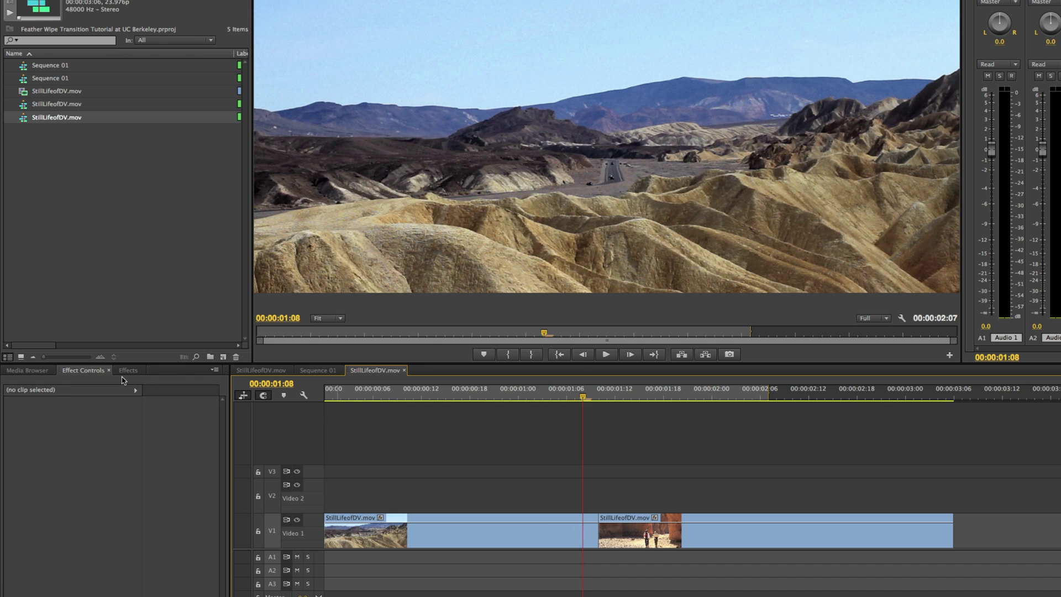
pyautogui.click(25, 370)
pyautogui.click(128, 370)
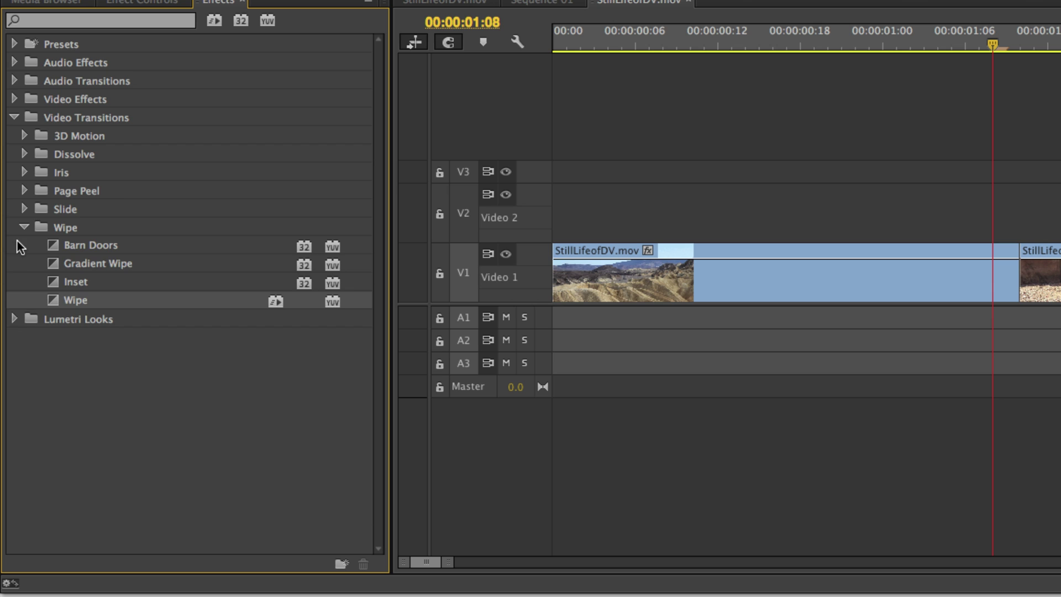
pyautogui.click(14, 504)
pyautogui.click(8, 439)
pyautogui.click(9, 429)
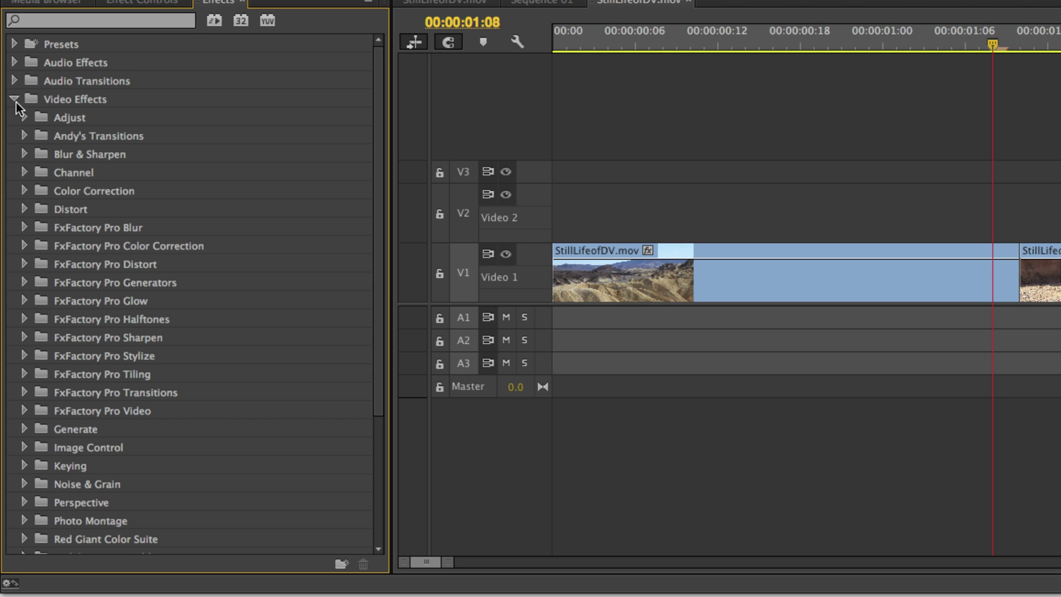
pyautogui.scroll(-5, 194, 347)
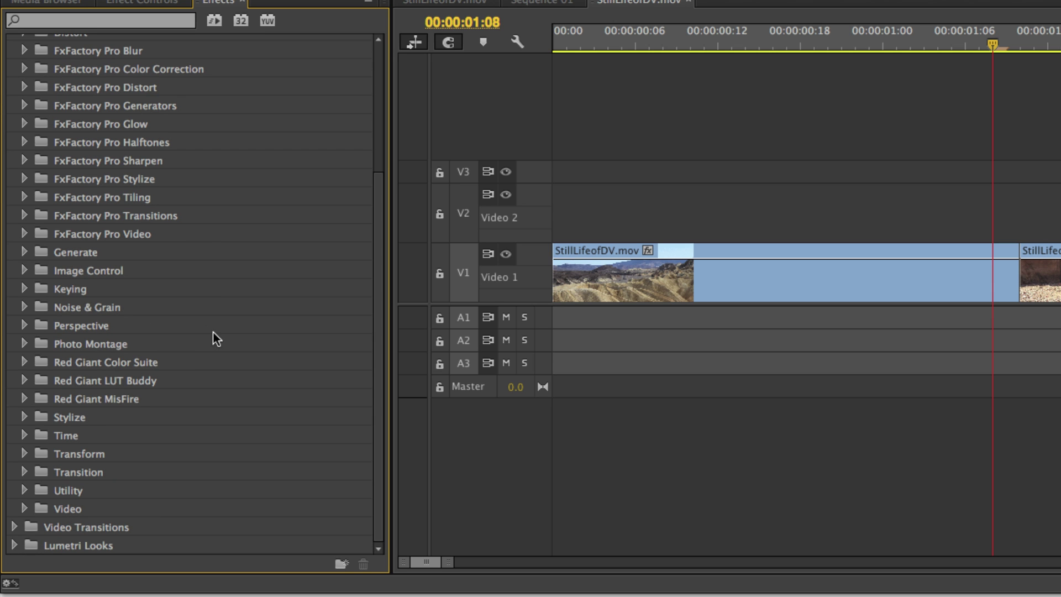
pyautogui.click(24, 472)
pyautogui.scroll(-3, 336, 412)
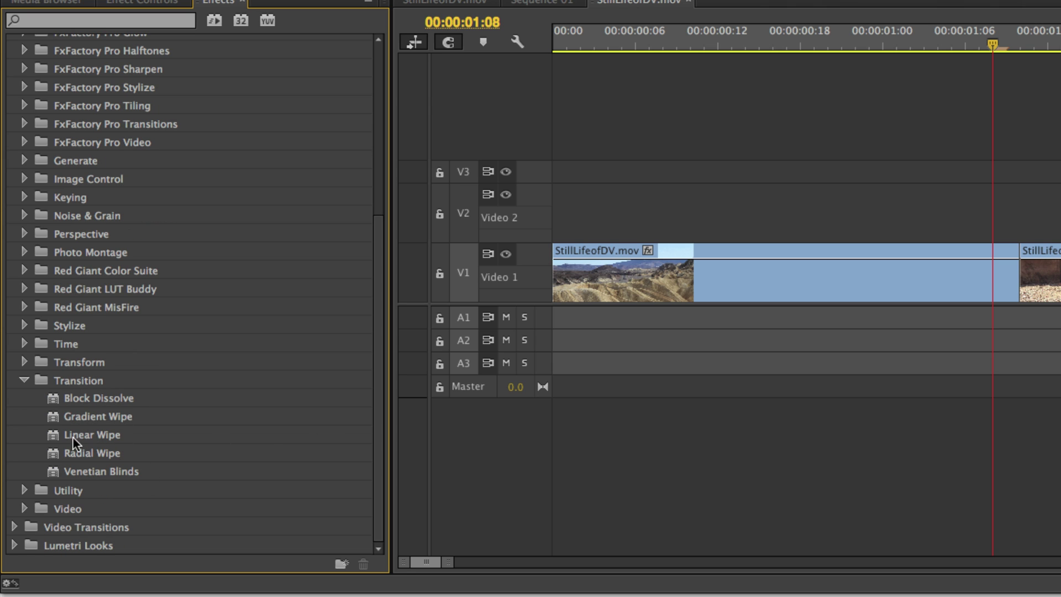
# Step: Apply Linear Wipe to the badlands clip on Video 2 and slide the canyon clip 10 frames earlier to overlap
pyautogui.moveTo(83, 434); pyautogui.dragTo(1044, 259)
pyautogui.moveTo(612, 523); pyautogui.dragTo(531, 493)
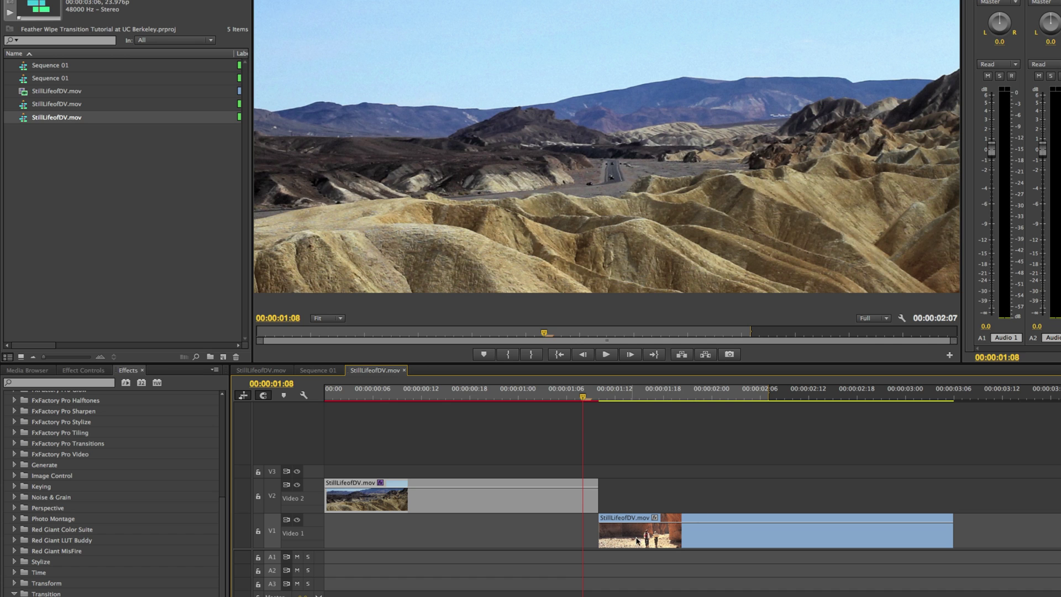
pyautogui.moveTo(708, 542); pyautogui.dragTo(632, 549)
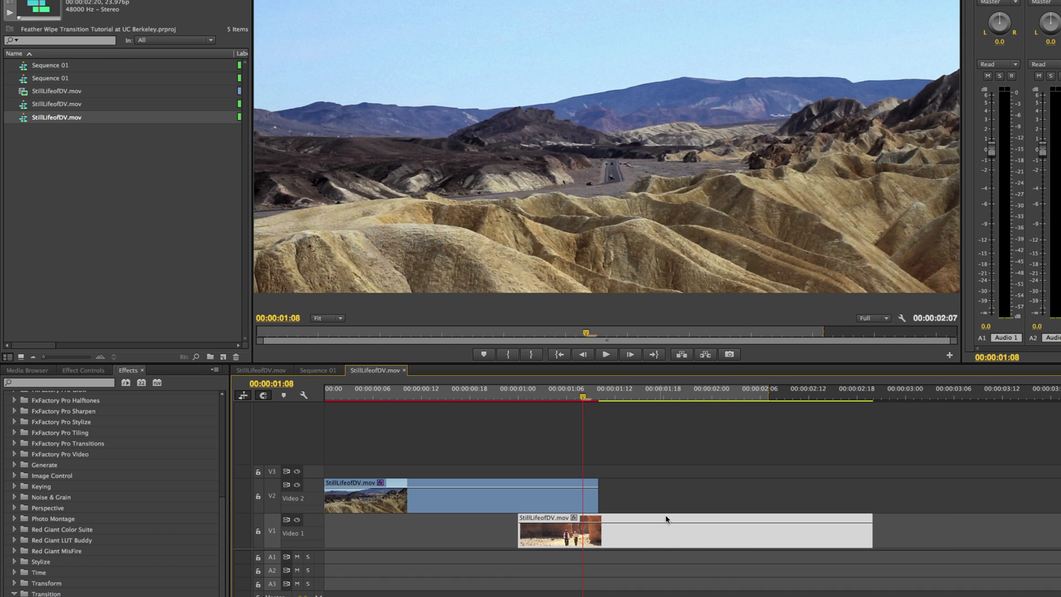
pyautogui.click(519, 394)
pyautogui.moveTo(515, 396); pyautogui.dragTo(590, 398)
# Step: Undo the last clip nudge and widen the Effect Controls panel and its property column
pyautogui.hotkey('ctrl', 'z')
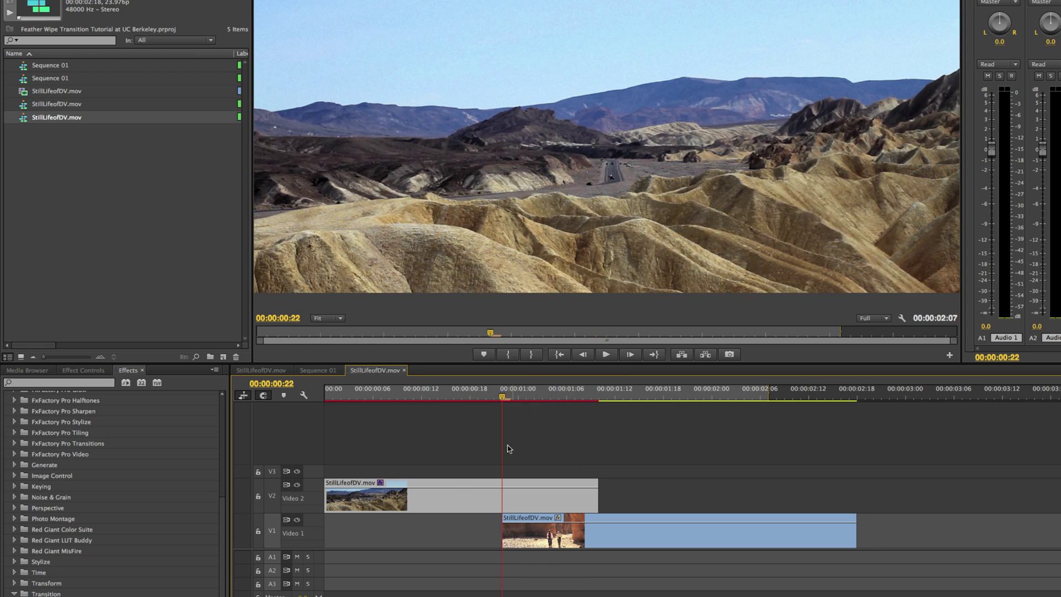
pyautogui.click(83, 371)
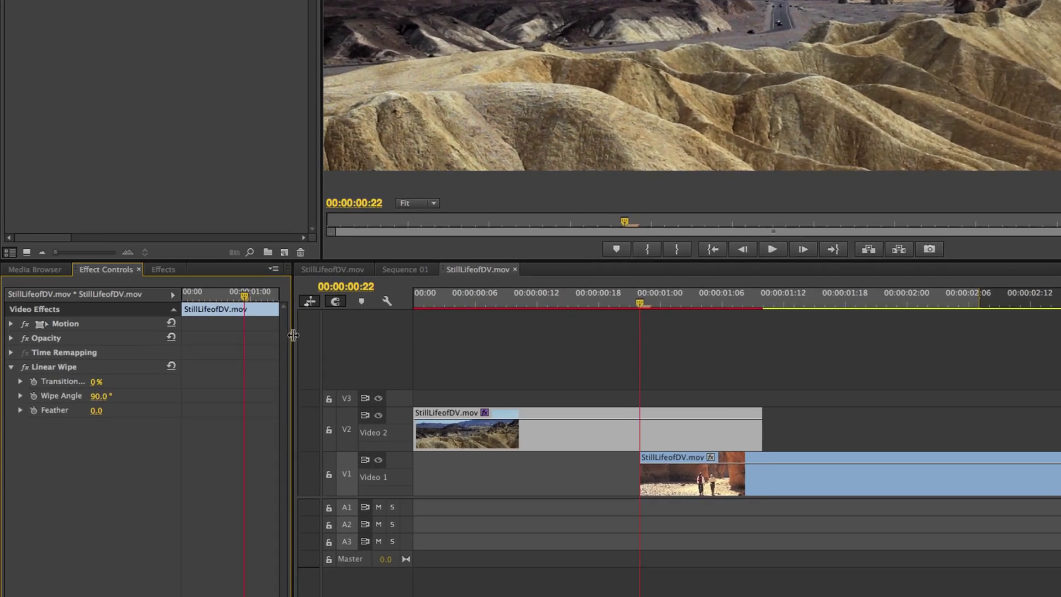
pyautogui.moveTo(231, 422); pyautogui.dragTo(311, 422)
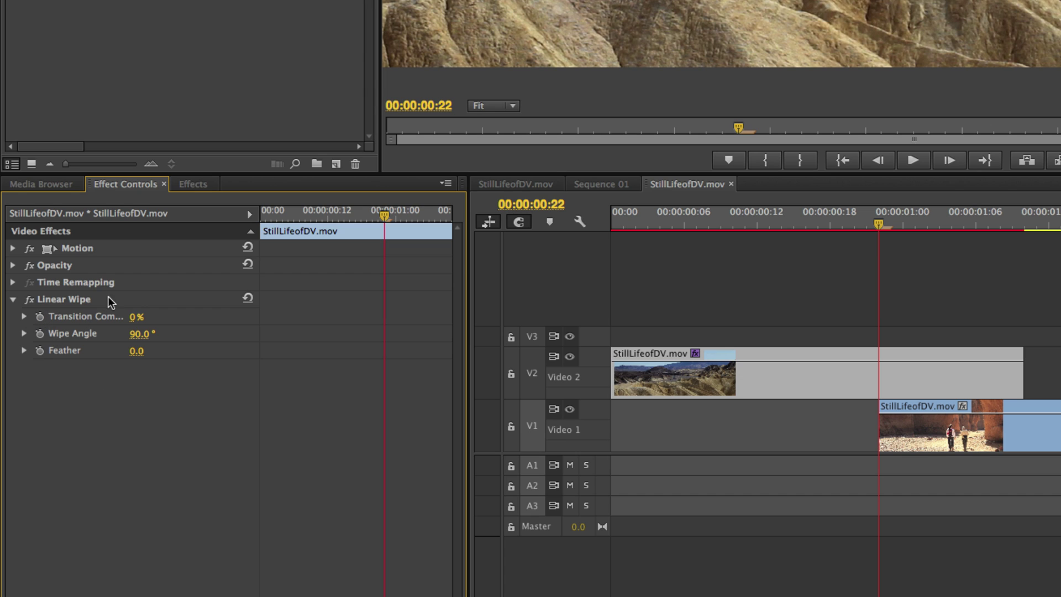
pyautogui.moveTo(260, 261); pyautogui.dragTo(352, 262)
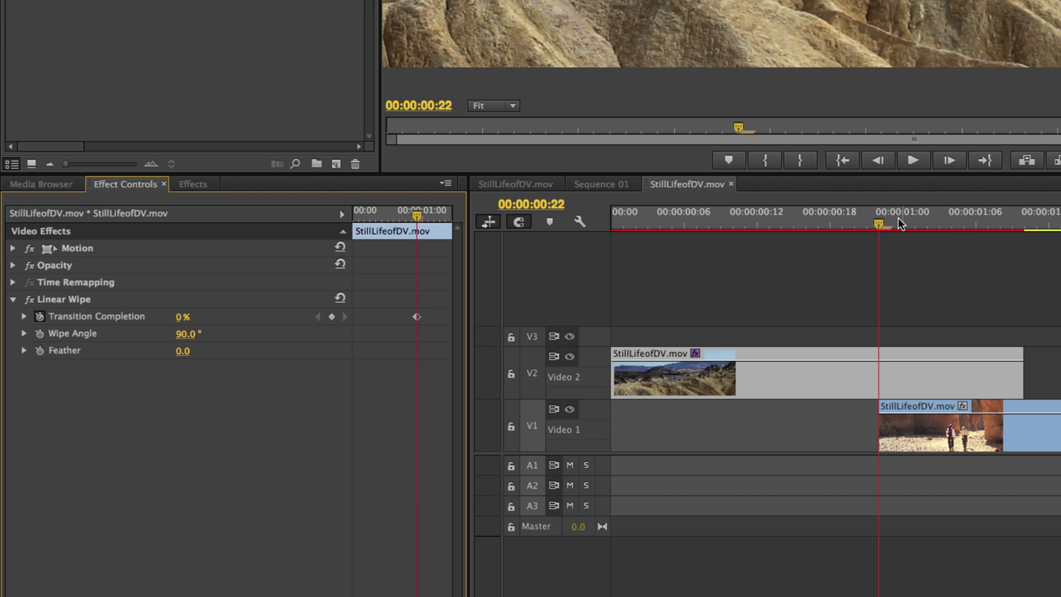
# Step: Key Transition Completion to 100% at 00:00:01:09 and scrub through to preview the wipe
pyautogui.moveTo(899, 223); pyautogui.dragTo(1026, 223)
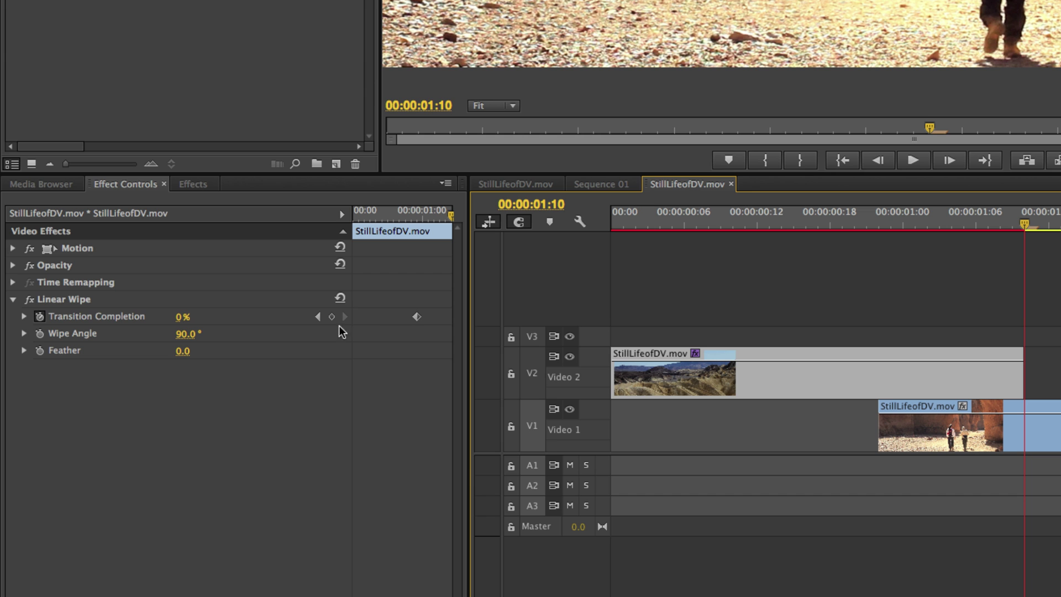
pyautogui.moveTo(184, 327); pyautogui.dragTo(201, 317)
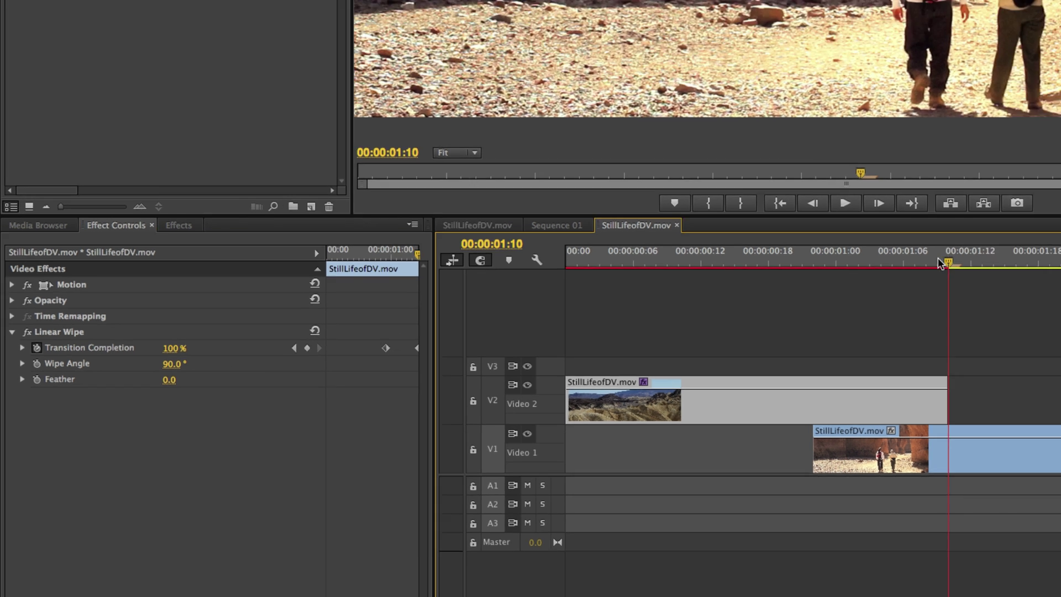
pyautogui.moveTo(995, 227); pyautogui.dragTo(914, 229)
pyautogui.moveTo(607, 400)
pyautogui.mouseDown()
pyautogui.moveTo(658, 401)
pyautogui.moveTo(622, 402)
pyautogui.mouseUp()
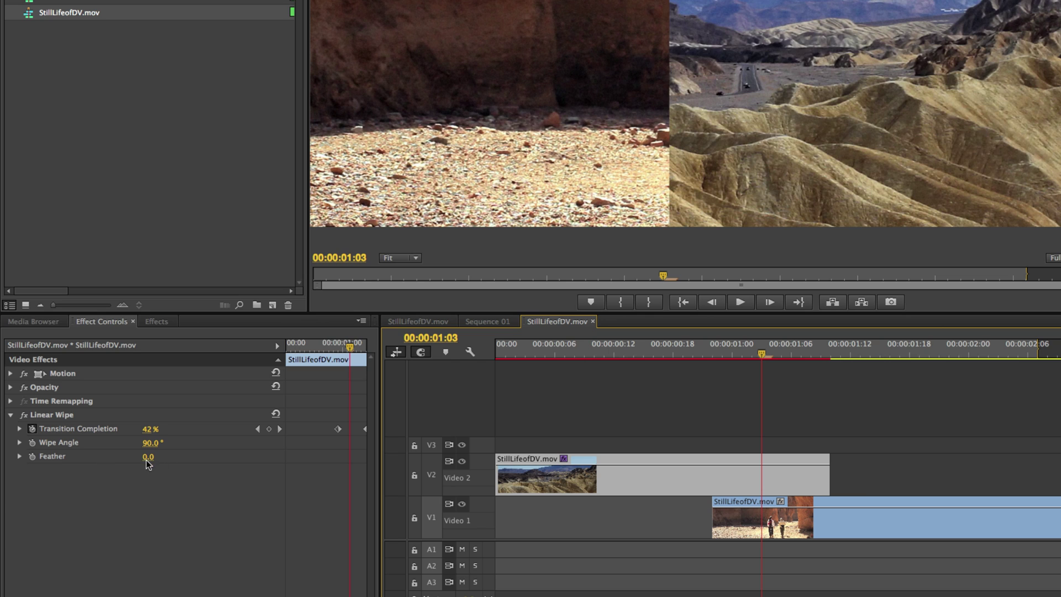
# Step: Raise the Linear Wipe Feather to 110.0 and play back the softened transition
pyautogui.moveTo(148, 463); pyautogui.dragTo(228, 463)
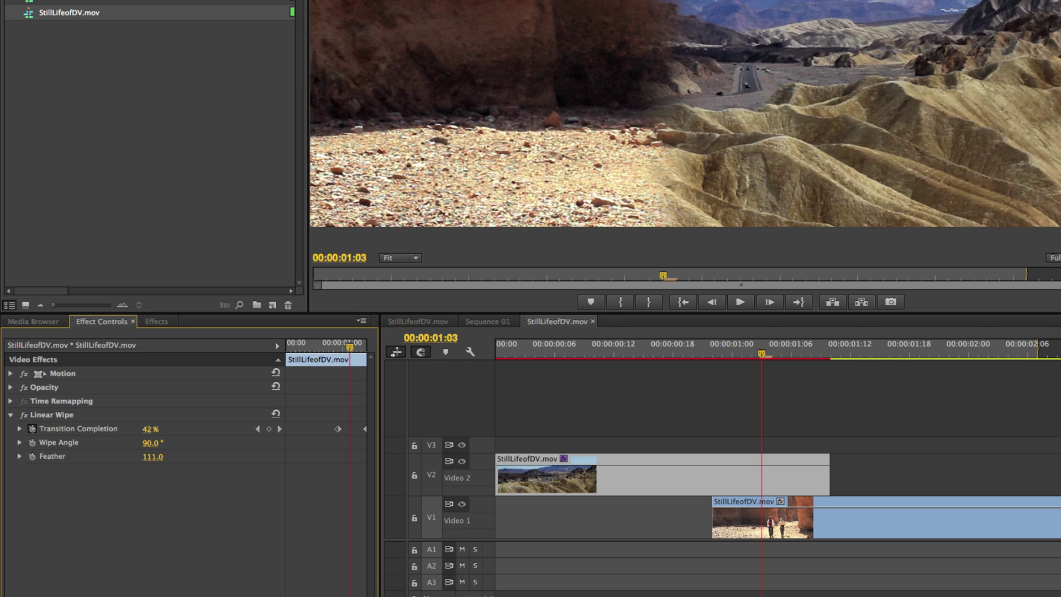
pyautogui.moveTo(762, 354); pyautogui.dragTo(796, 354)
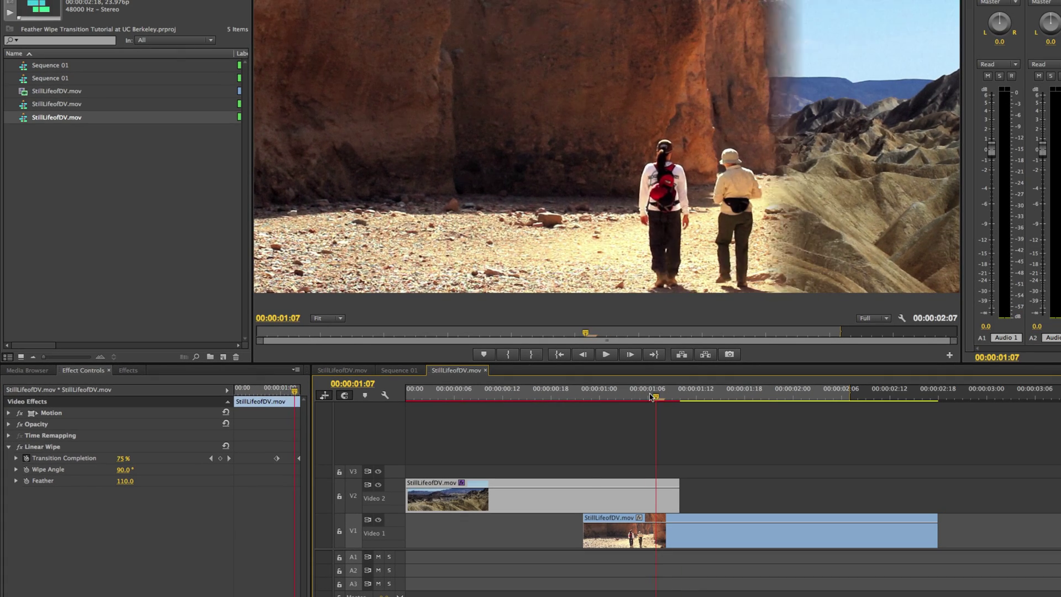
pyautogui.moveTo(651, 397); pyautogui.dragTo(534, 397)
pyautogui.press('space')
pyautogui.press('space')
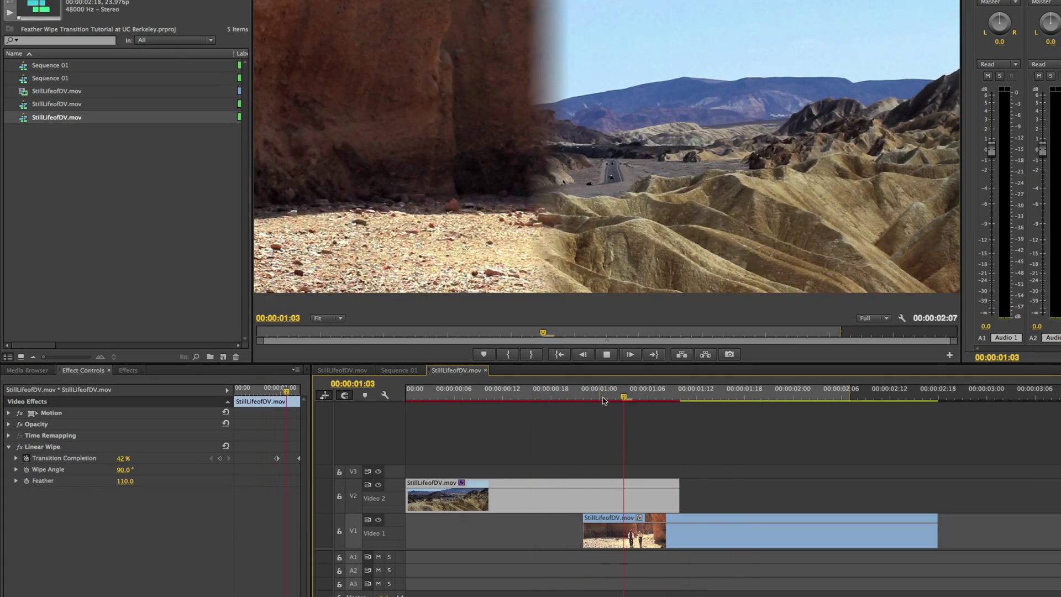
pyautogui.press('space')
# Step: Extend the Video 2 clip while keeping it starting at 00:00
pyautogui.moveTo(681, 396)
pyautogui.mouseDown()
pyautogui.moveTo(635, 397)
pyautogui.moveTo(665, 397)
pyautogui.mouseUp()
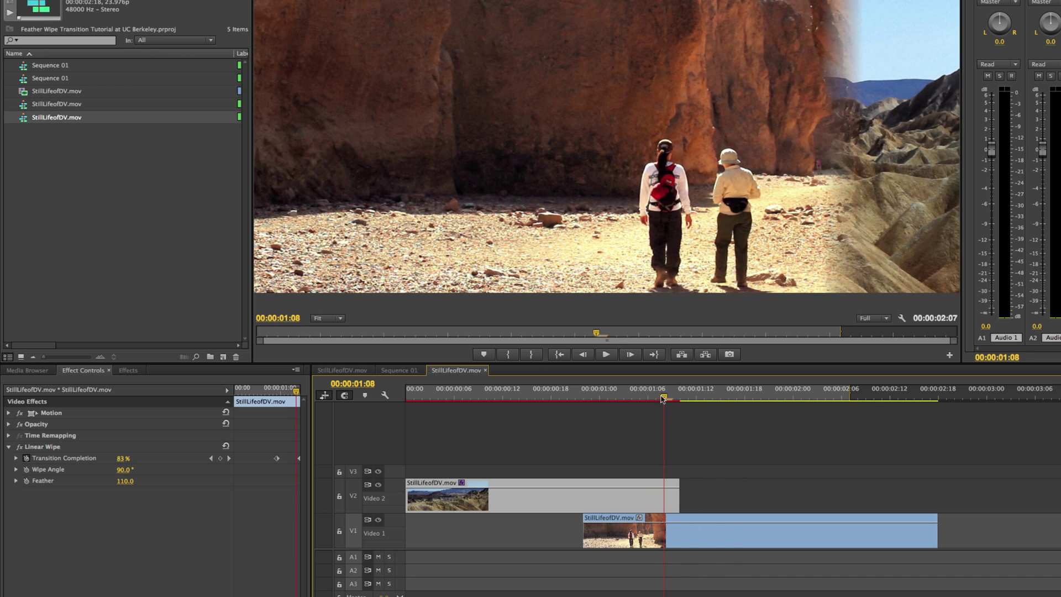
pyautogui.moveTo(684, 492); pyautogui.dragTo(684, 492)
pyautogui.moveTo(540, 497); pyautogui.dragTo(604, 500)
pyautogui.moveTo(478, 491); pyautogui.dragTo(406, 491)
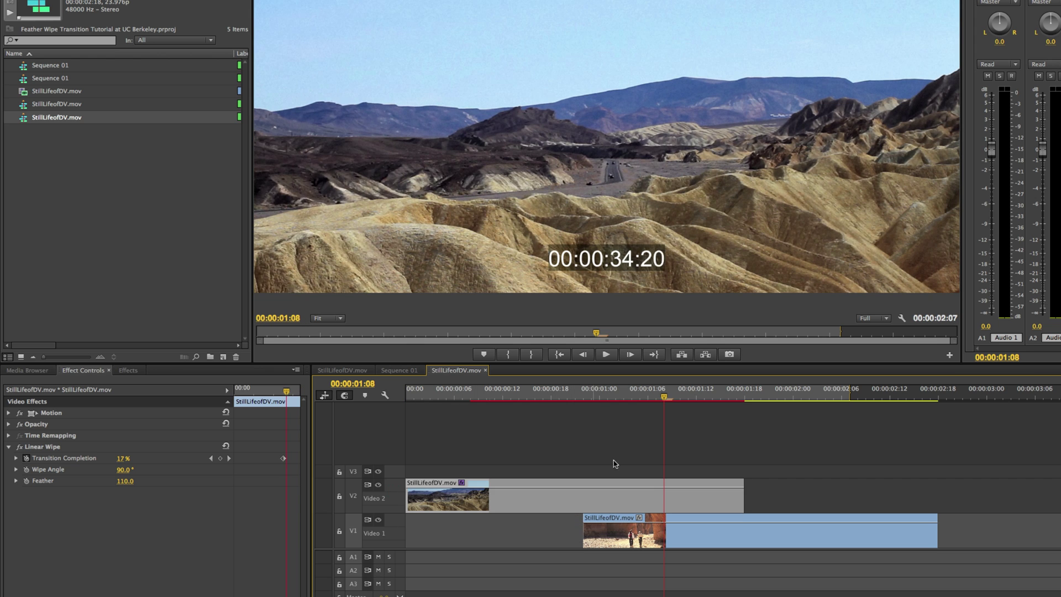
pyautogui.moveTo(626, 394); pyautogui.dragTo(599, 396)
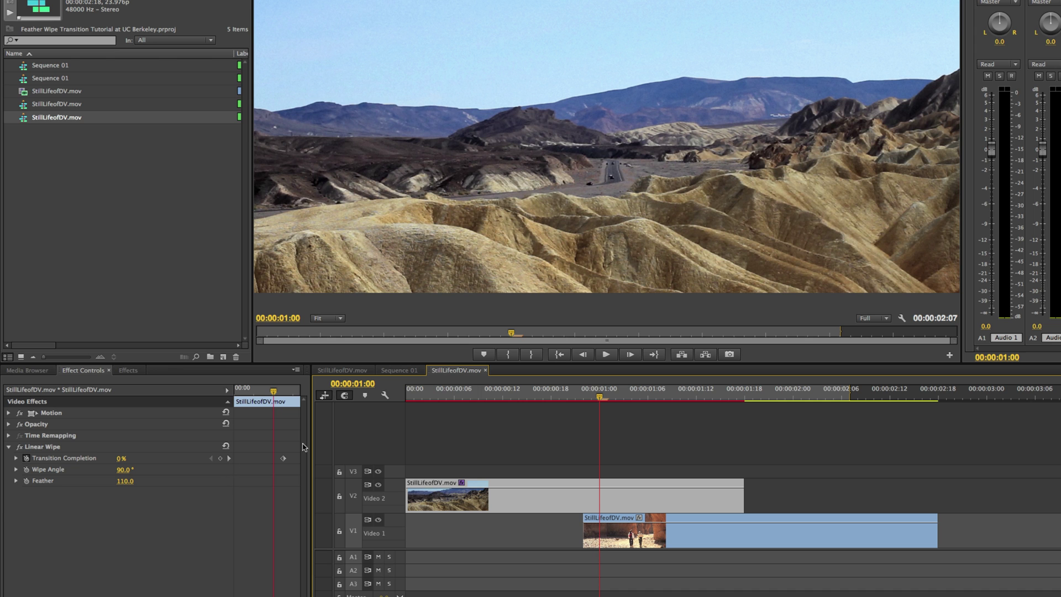
# Step: Check the Transition Completion keyframes at 01:06 and 01:18 and drag the start keyframe earlier
pyautogui.moveTo(311, 442); pyautogui.dragTo(308, 466)
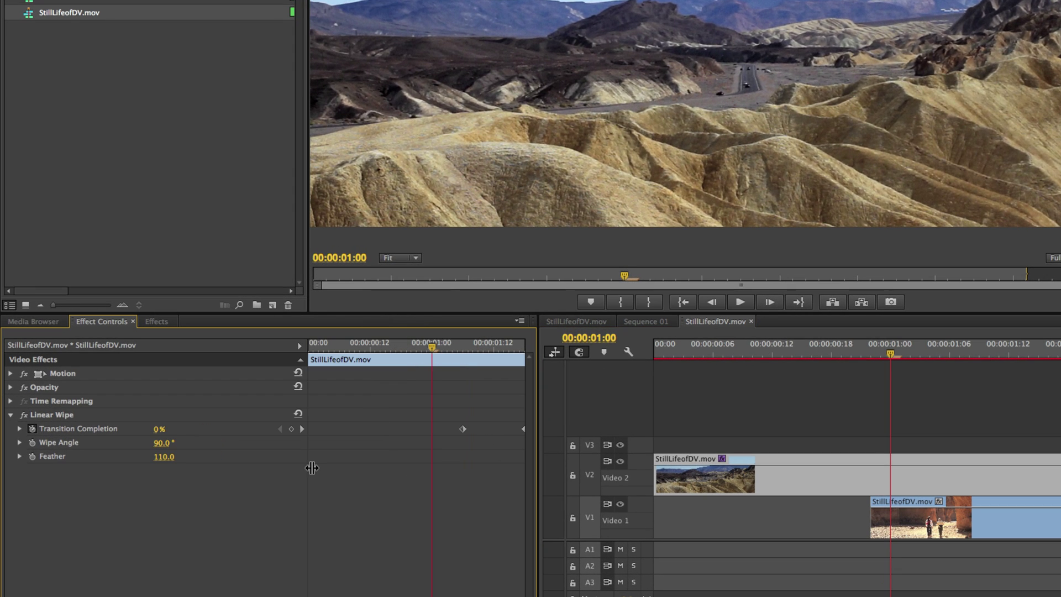
pyautogui.click(467, 345)
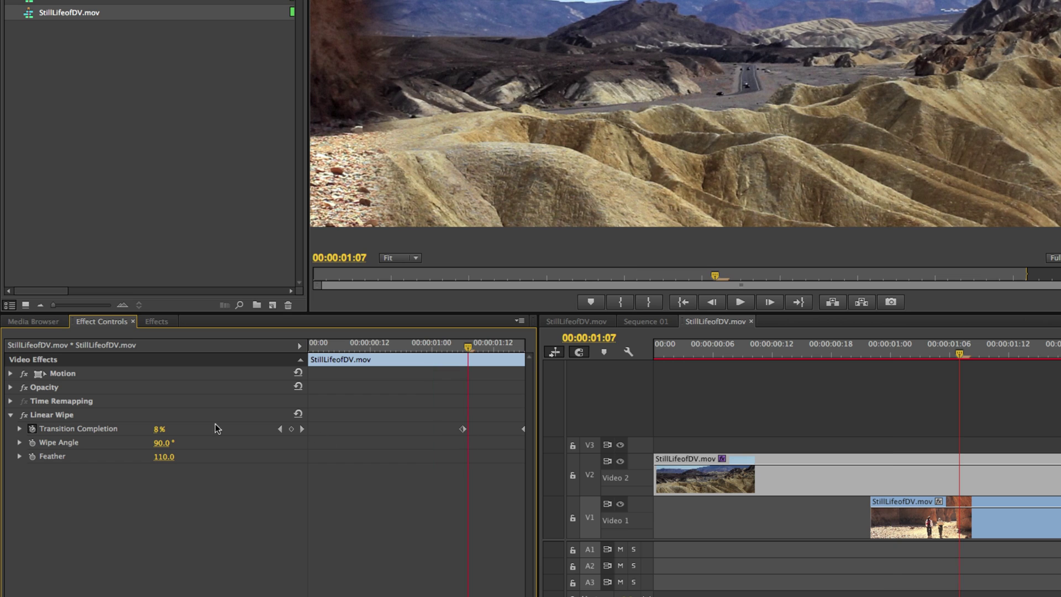
pyautogui.click(280, 429)
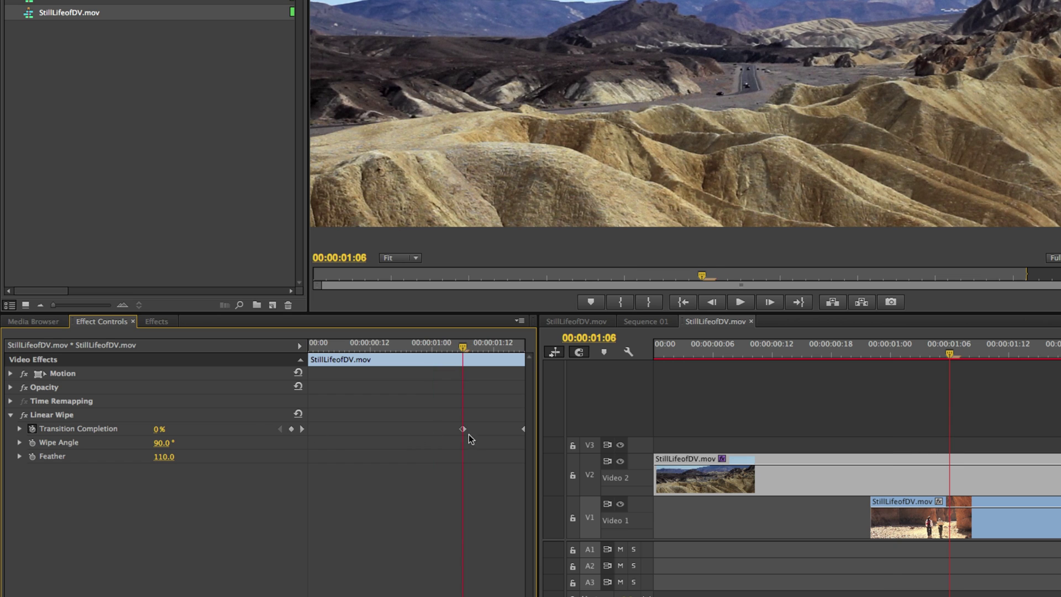
pyautogui.click(302, 429)
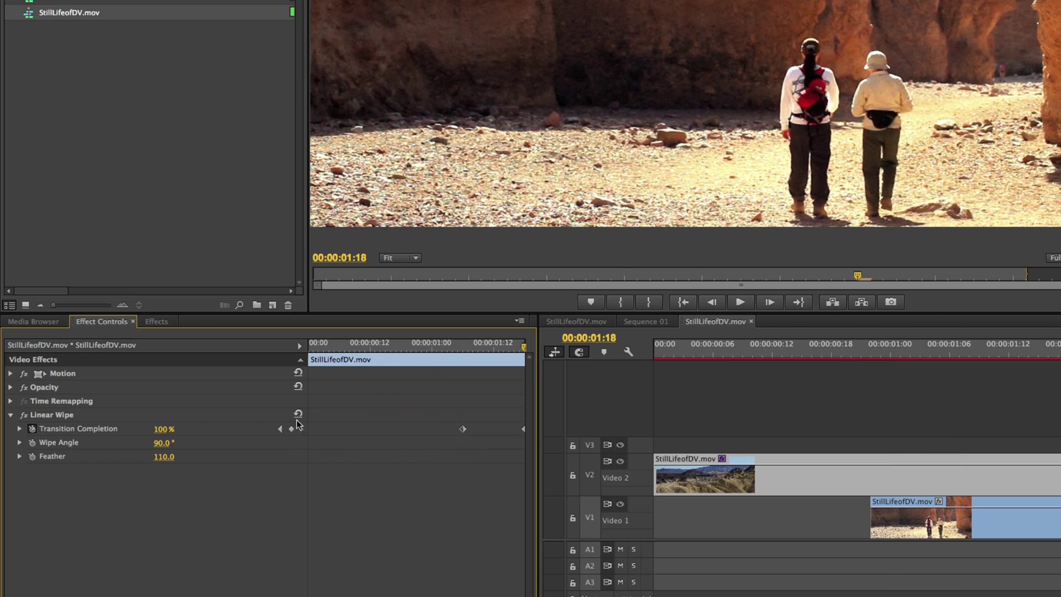
pyautogui.click(280, 429)
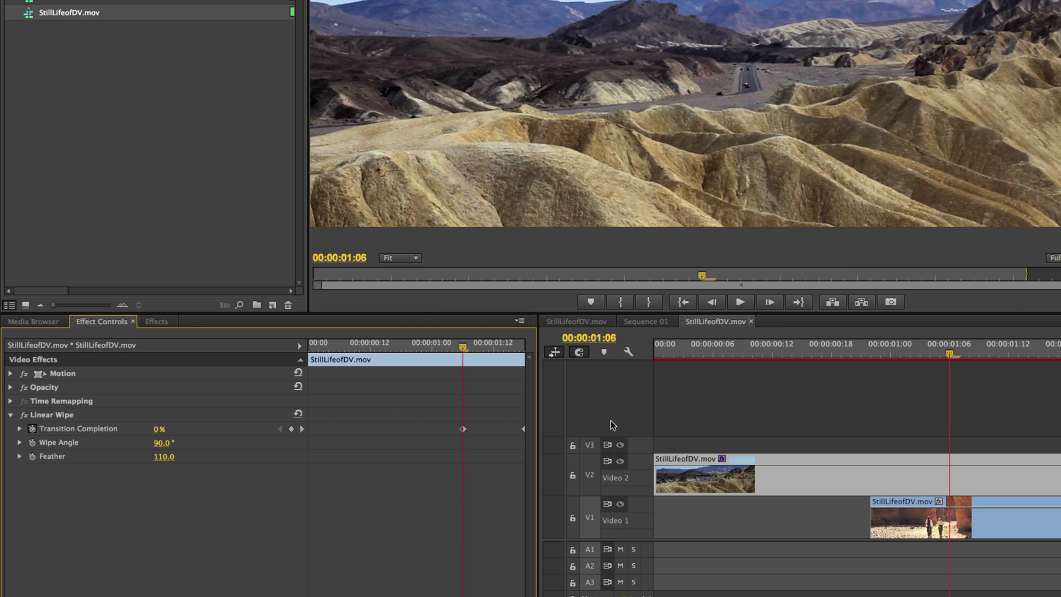
pyautogui.moveTo(464, 430); pyautogui.dragTo(440, 430)
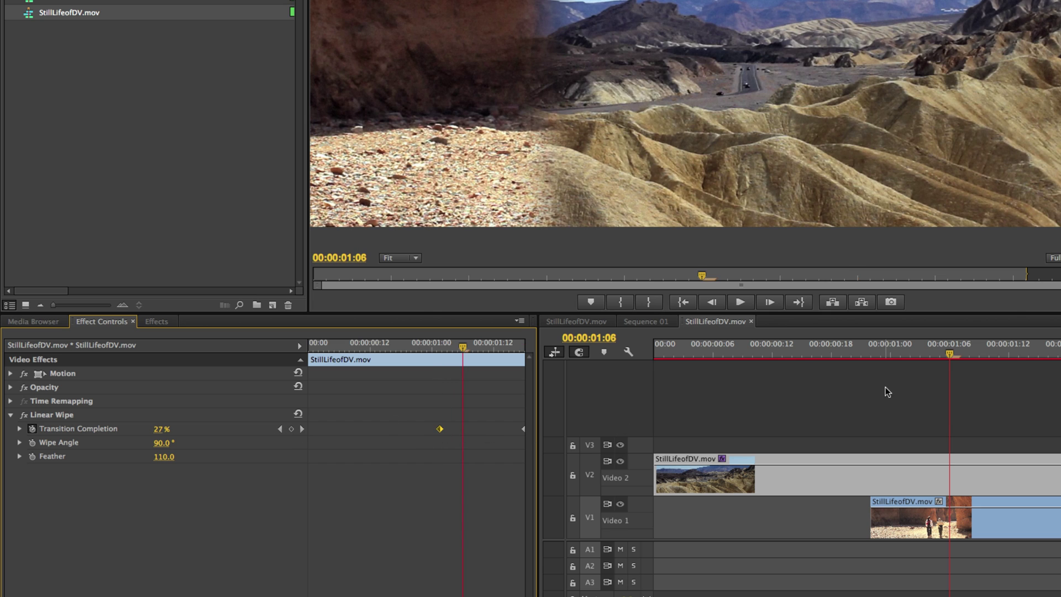
# Step: Place the 0% start keyframe exactly at 00:00:00:22
pyautogui.click(890, 354)
pyautogui.moveTo(889, 356)
pyautogui.mouseDown()
pyautogui.moveTo(870, 350)
pyautogui.moveTo(913, 351)
pyautogui.moveTo(872, 354)
pyautogui.mouseUp()
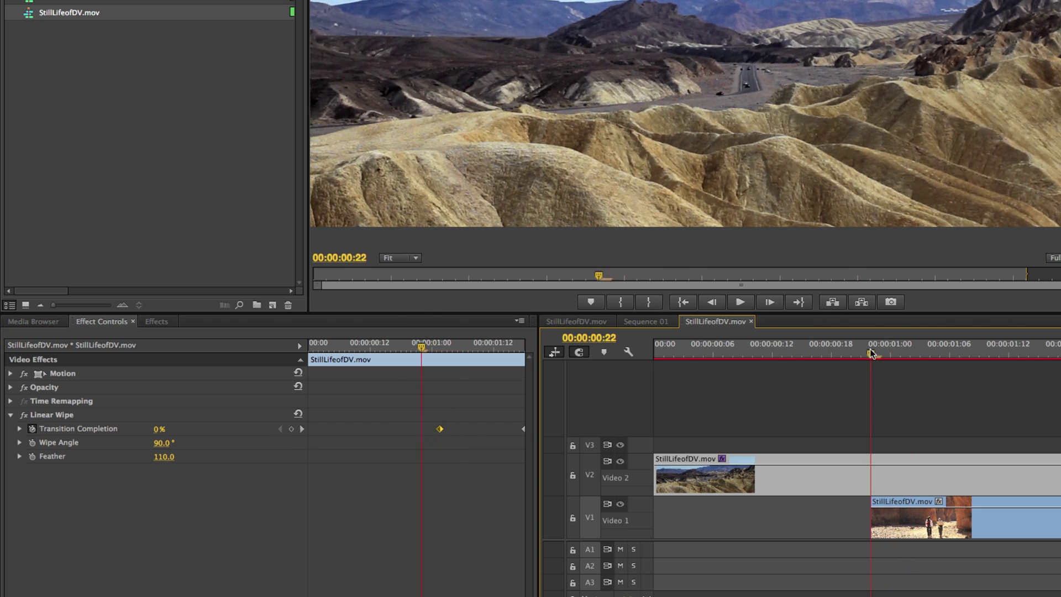
pyautogui.click(907, 516)
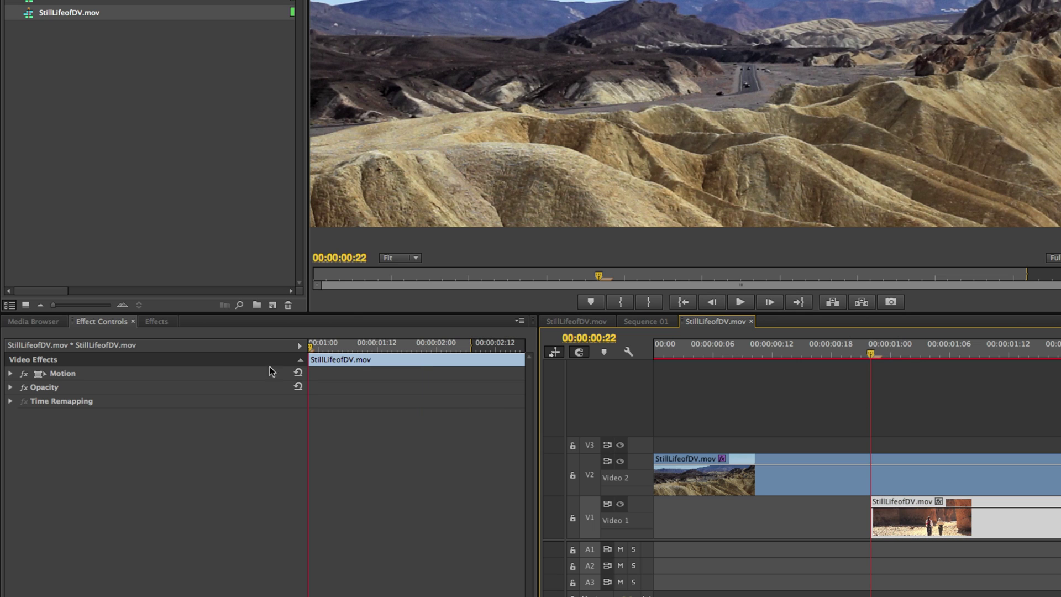
pyautogui.click(874, 480)
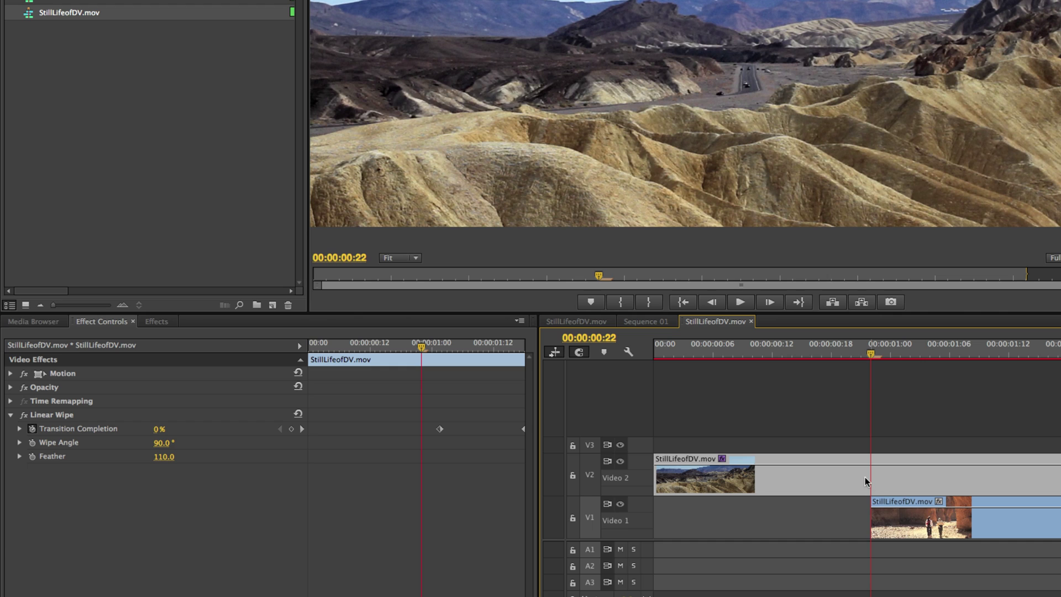
pyautogui.click(439, 431)
pyautogui.click(422, 430)
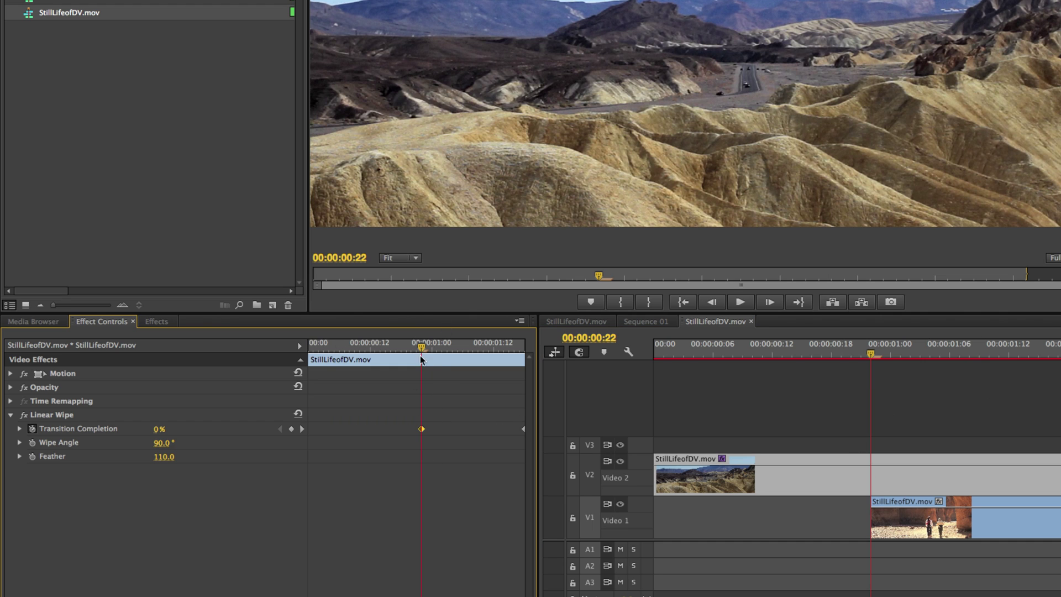
pyautogui.click(928, 390)
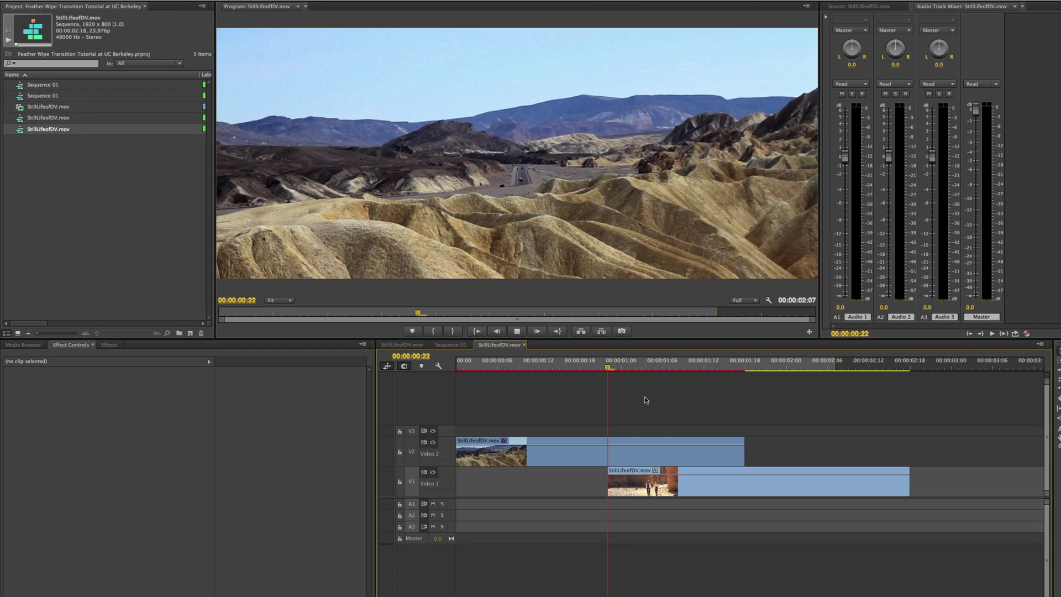
# Step: Preview the slower wipe, then scrub the Video 2 clip's Wipe Angle to roughly 178°
pyautogui.press('space')
pyautogui.click(579, 366)
pyautogui.press('Home')
pyautogui.moveTo(599, 369); pyautogui.dragTo(649, 369)
pyautogui.click(591, 453)
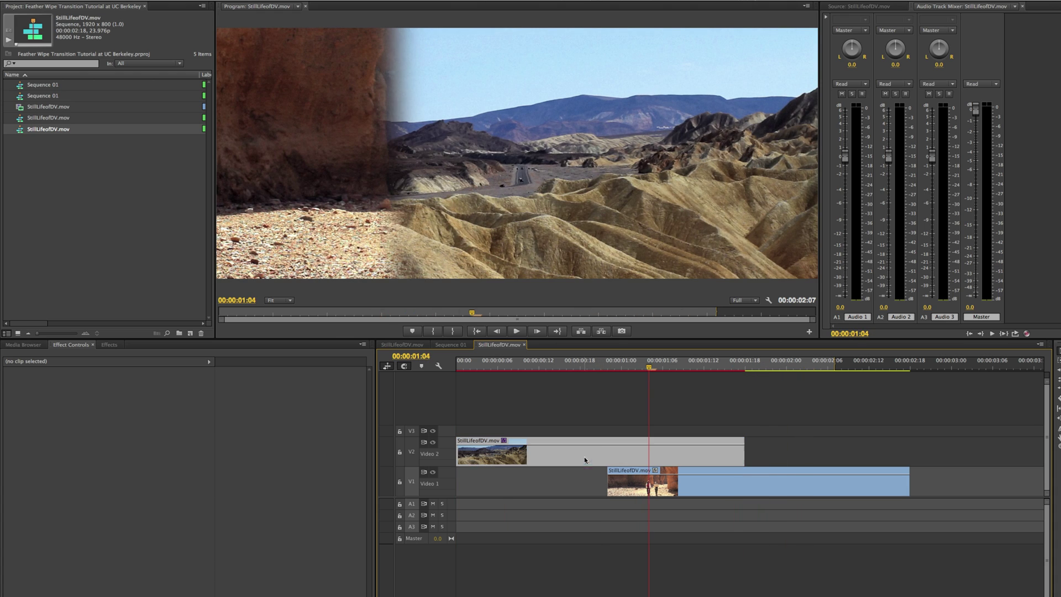
pyautogui.moveTo(128, 432); pyautogui.dragTo(220, 431)
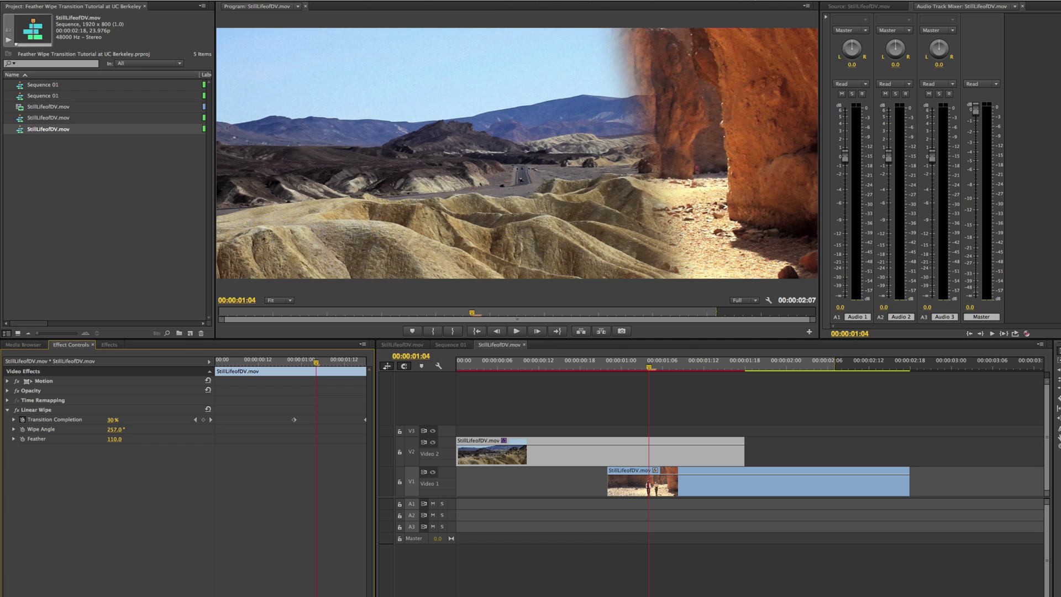
# Step: Reset the Wipe Angle to 90° and play the sequence to review the feathered wipe
pyautogui.click(113, 430)
pyautogui.write('90')
pyautogui.press('Return')
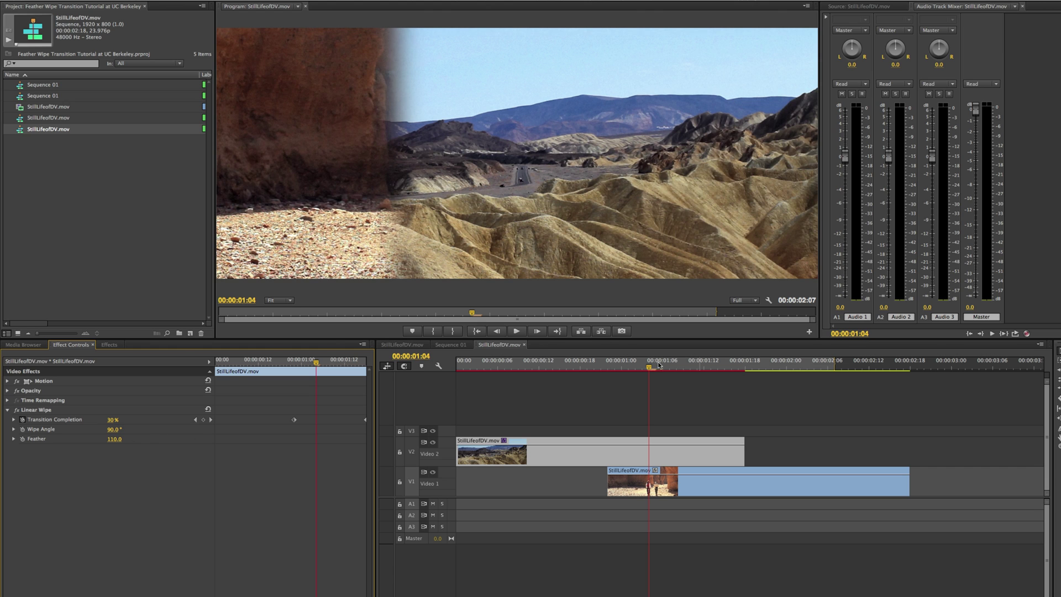
pyautogui.click(622, 365)
pyautogui.press('space')
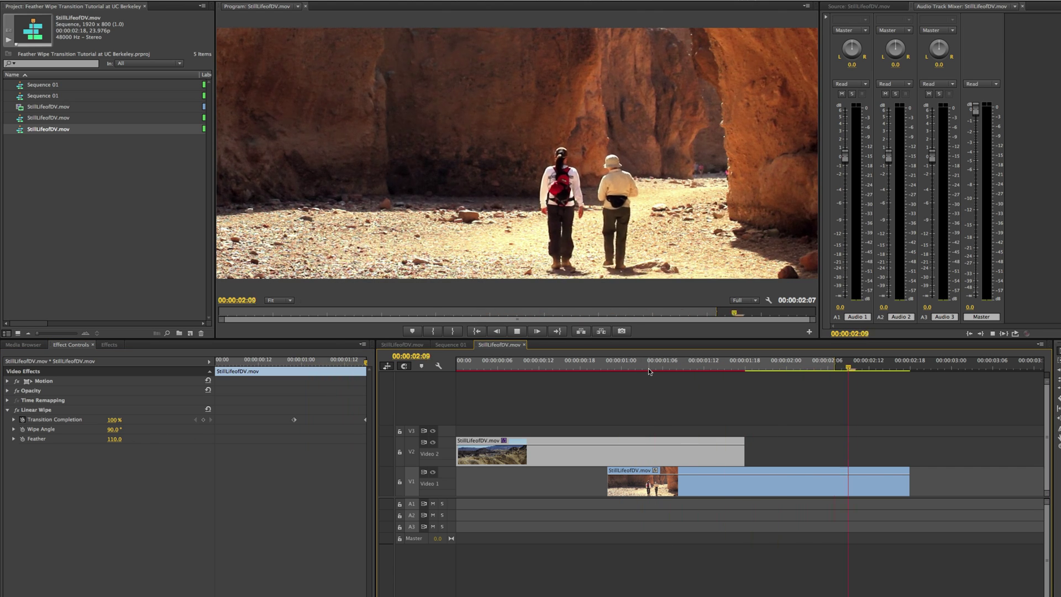
pyautogui.moveTo(649, 369); pyautogui.dragTo(492, 368)
pyautogui.press('space')
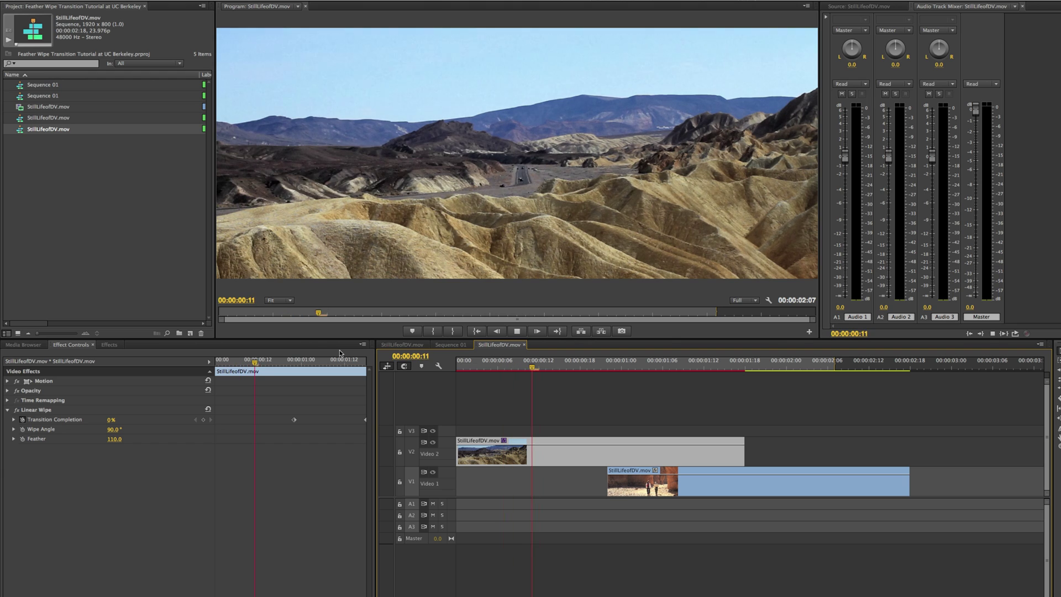